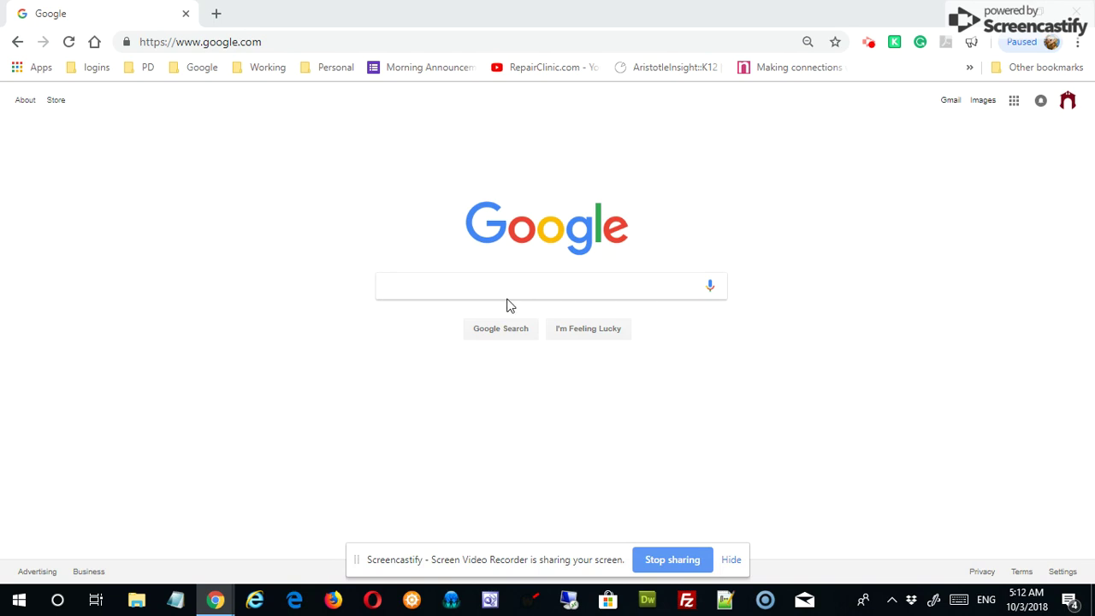
Step: Search Google for screencastomatic, and open the free screen recorder page on the Screencast-O-Matic site
left_click(486, 283)
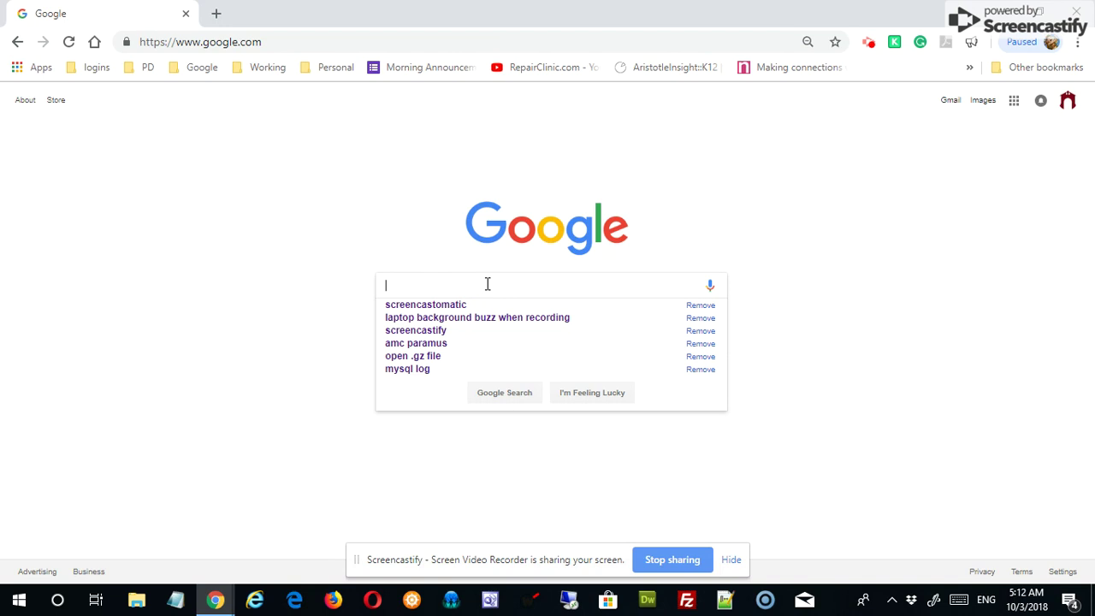
left_click(474, 306)
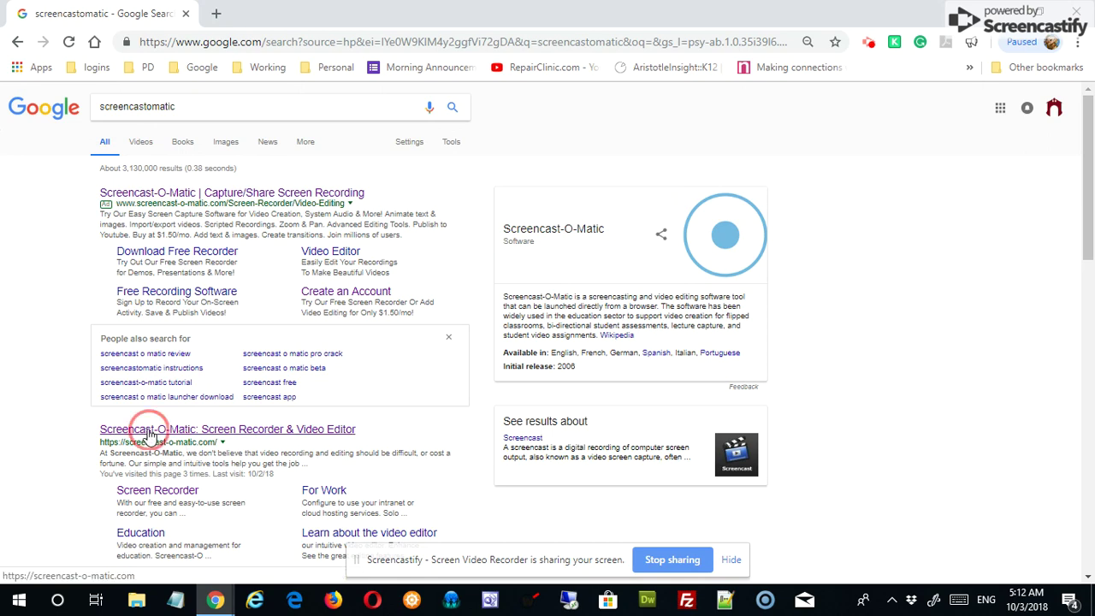
left_click(156, 430)
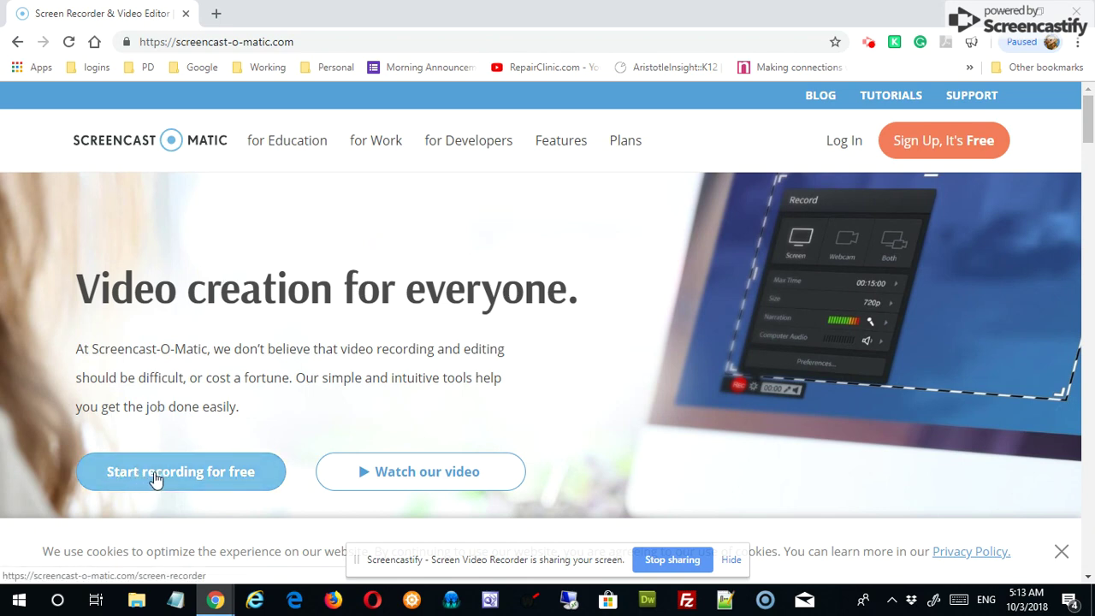
left_click(196, 477)
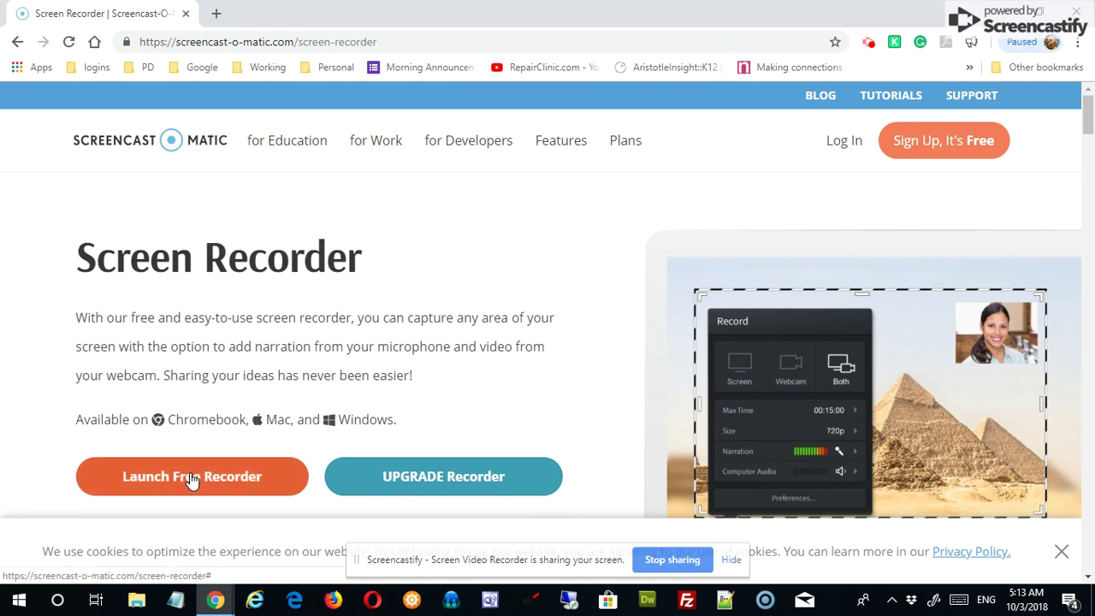
Step: Dismiss the browser's launcher prompt, download the free recorder launcher as WebLaunchRecorder (1).exe into the 10-01 folder, and run it
left_click(192, 481)
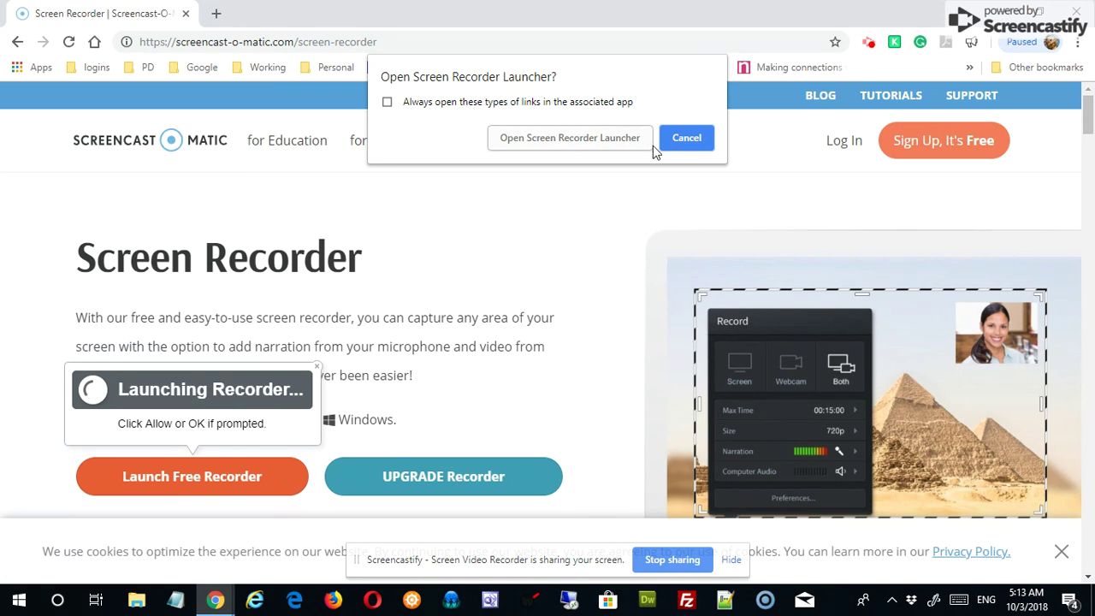
left_click(687, 139)
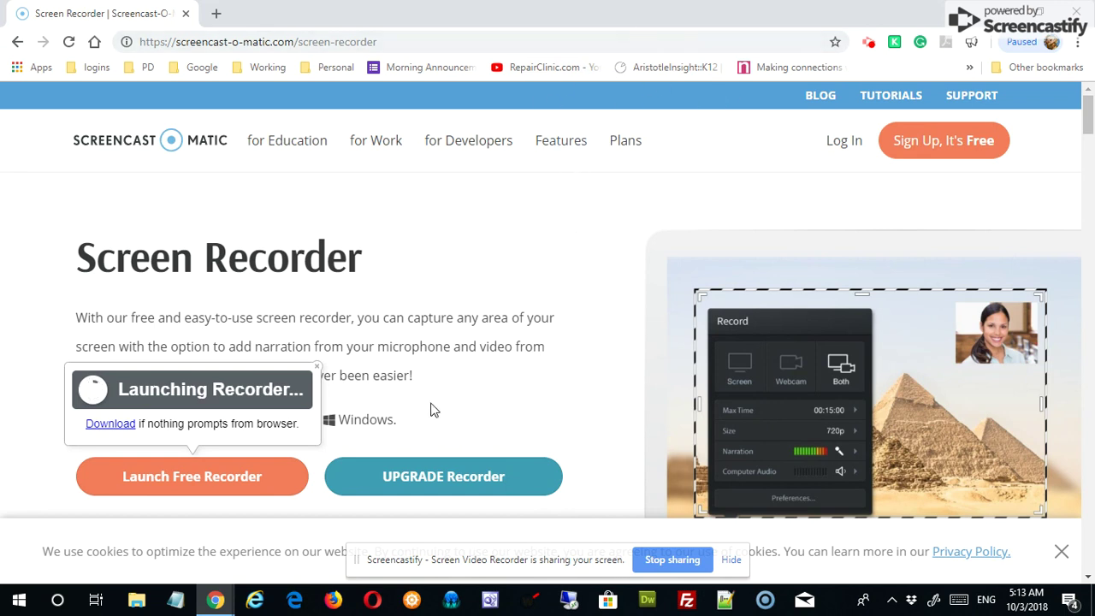
left_click(119, 430)
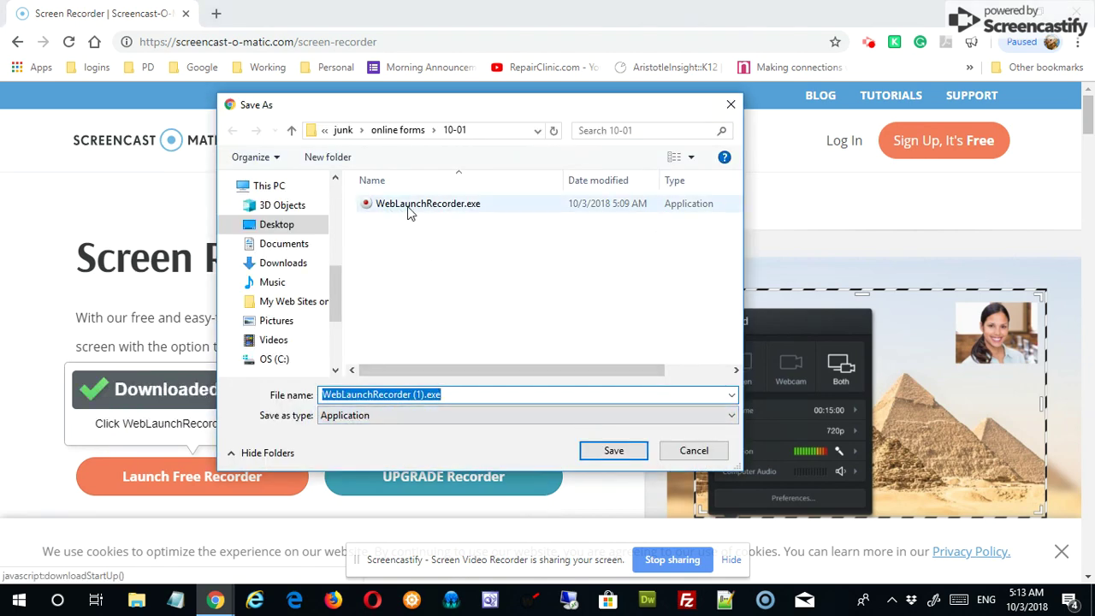
left_click(612, 451)
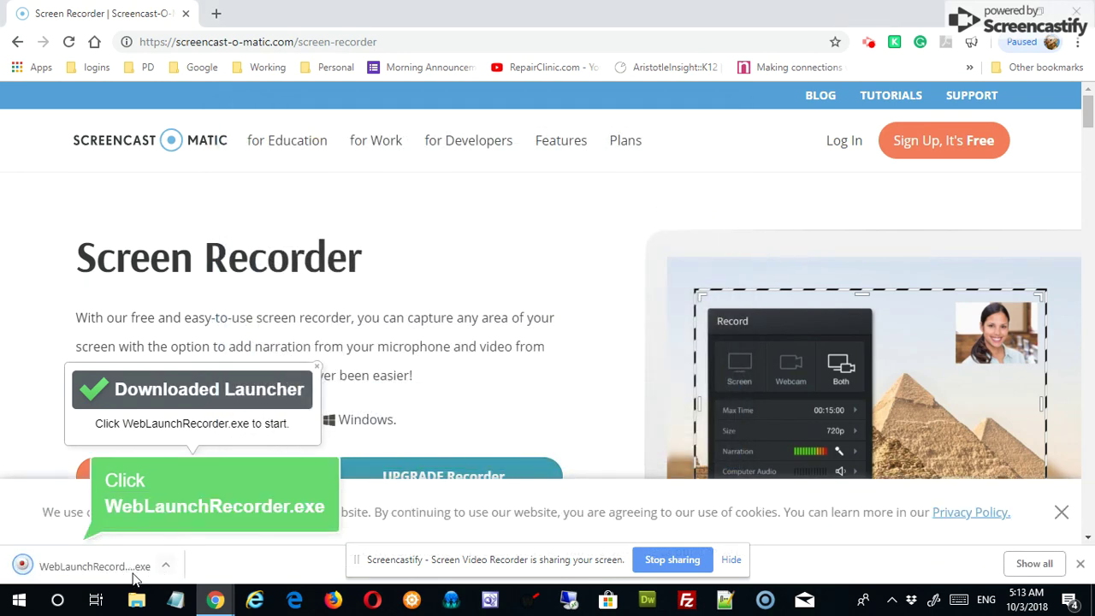
left_click(38, 569)
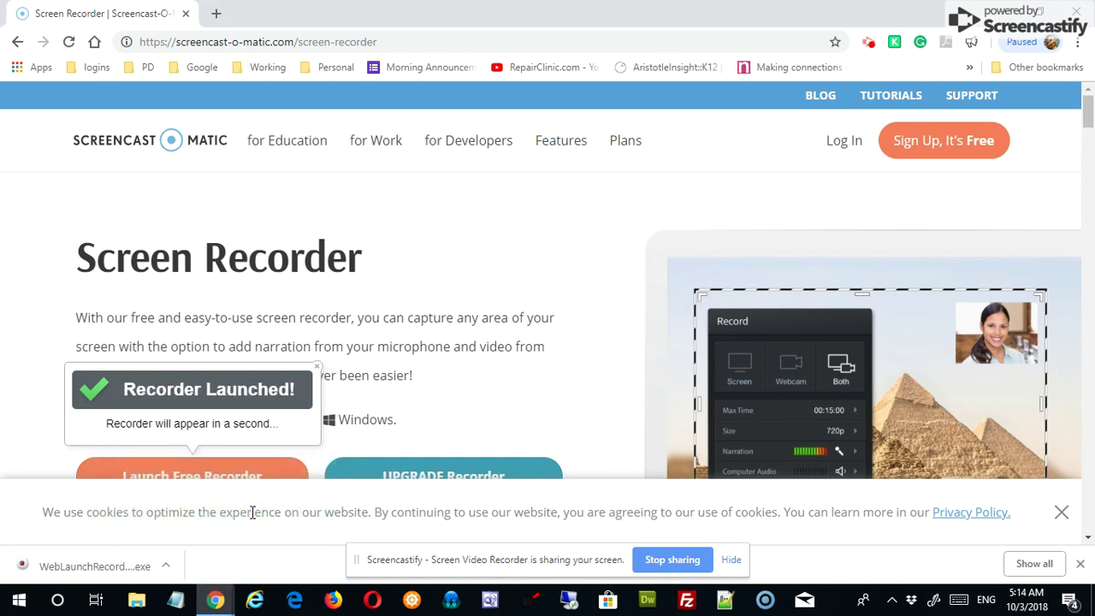
left_click(98, 567)
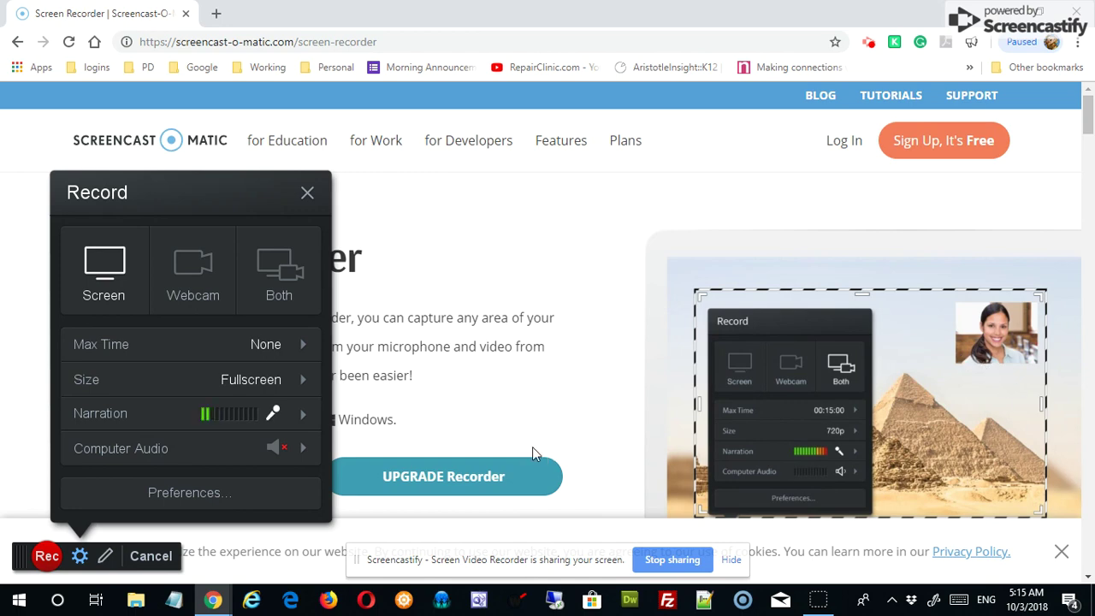
Step: Set the maximum recording time to 00:15:00
left_click(96, 341)
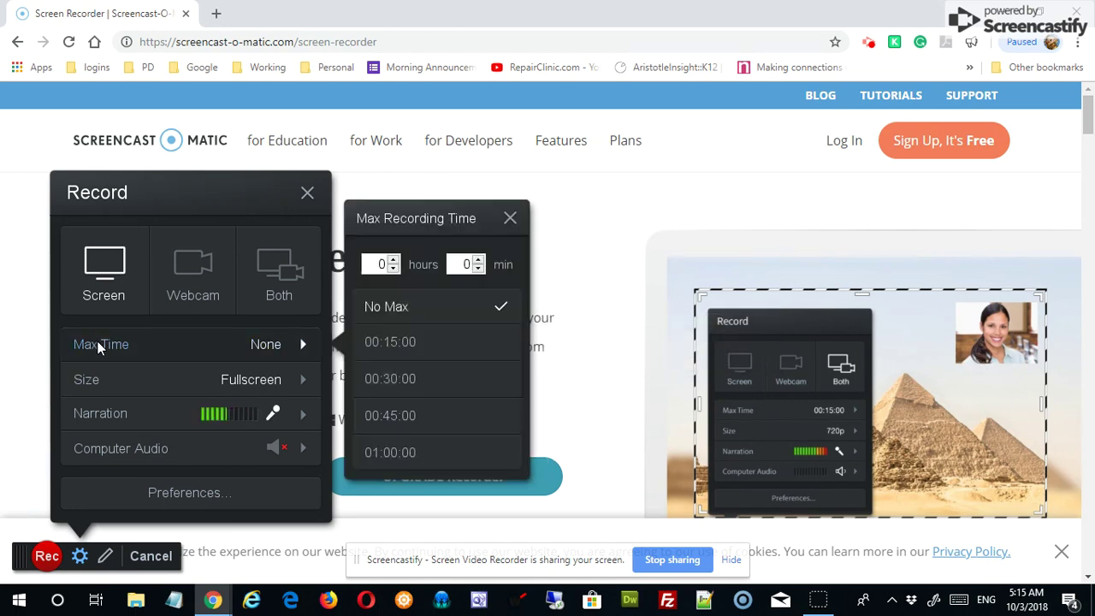
left_click(411, 339)
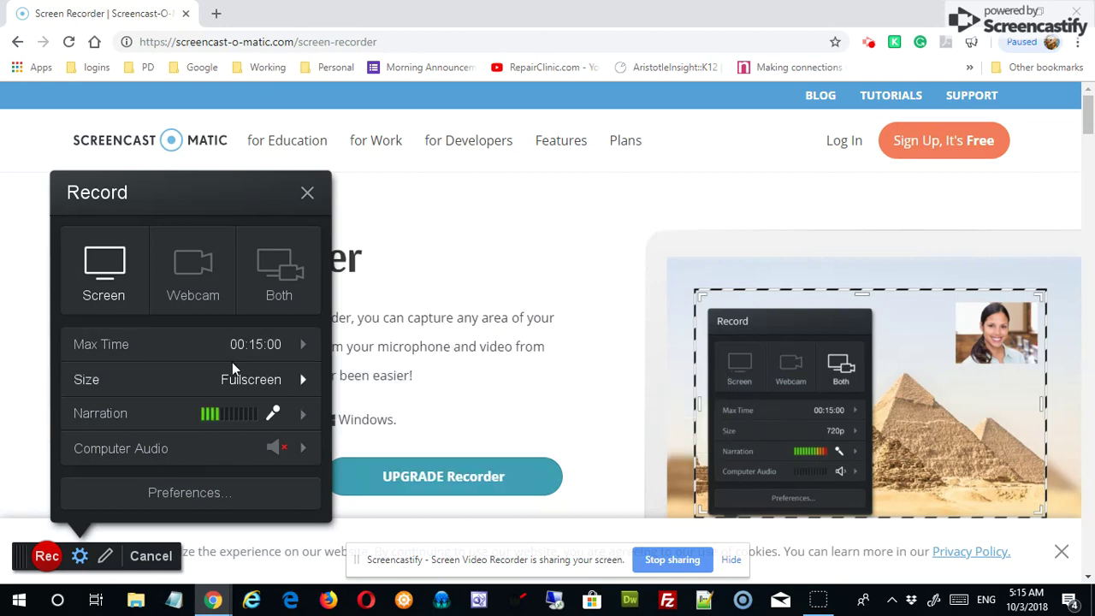
left_click(127, 348)
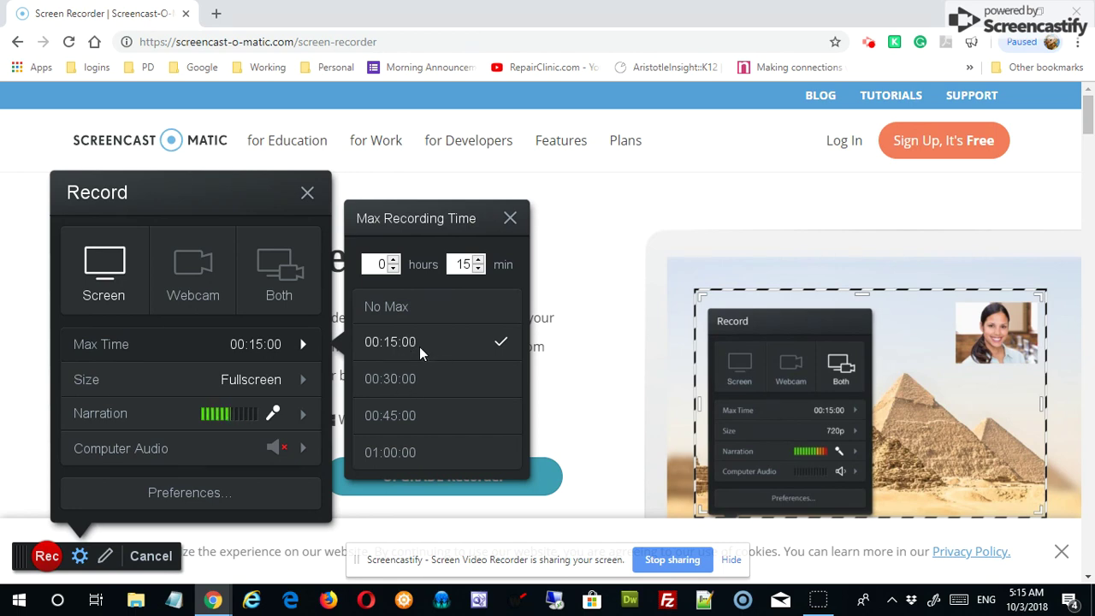
left_click(585, 323)
left_click(510, 217)
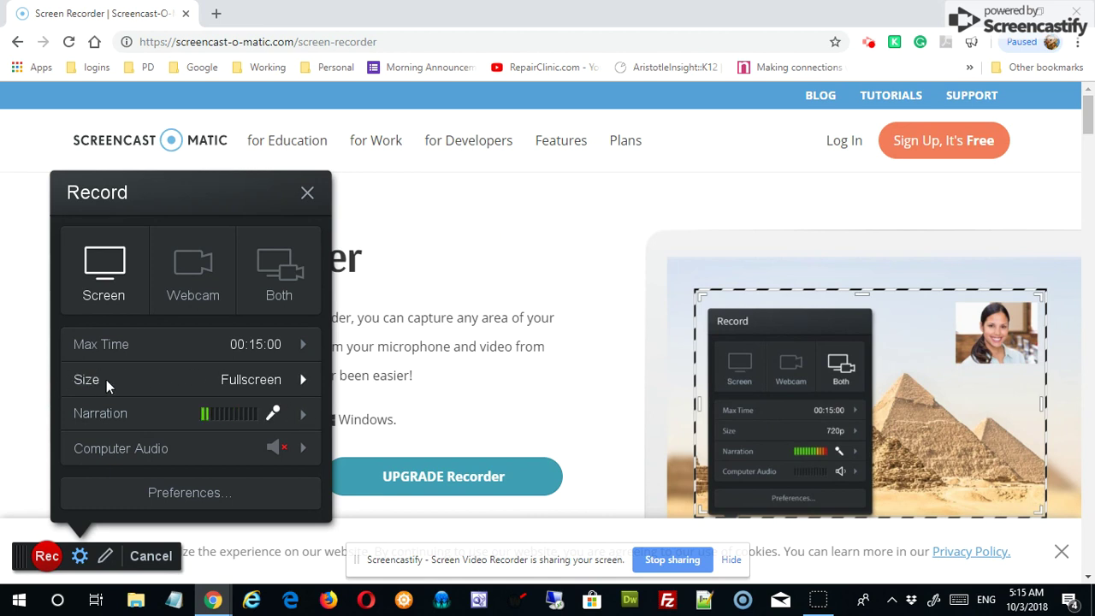
Step: Open google.com in a new browser tab, detach it as a separate window, and place it beside the Record settings
left_click(300, 378)
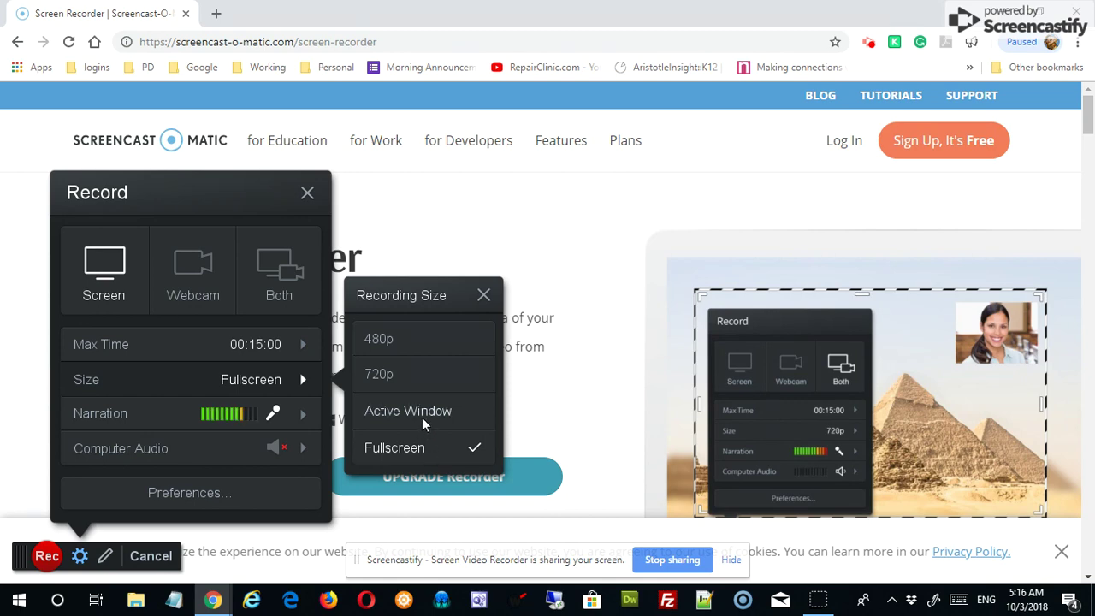
left_click(275, 160)
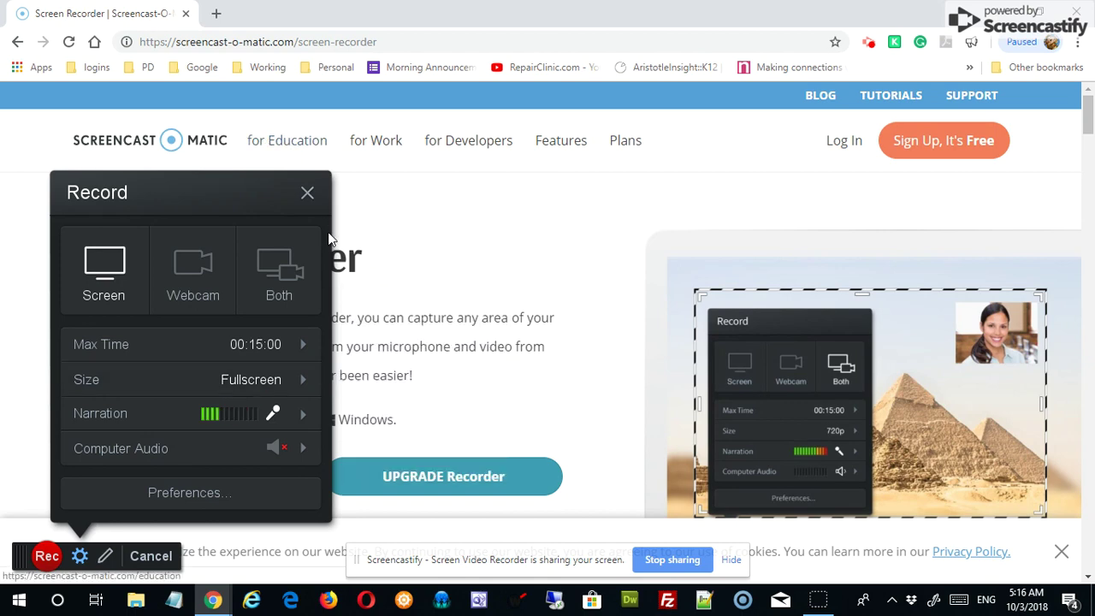
left_click(217, 15)
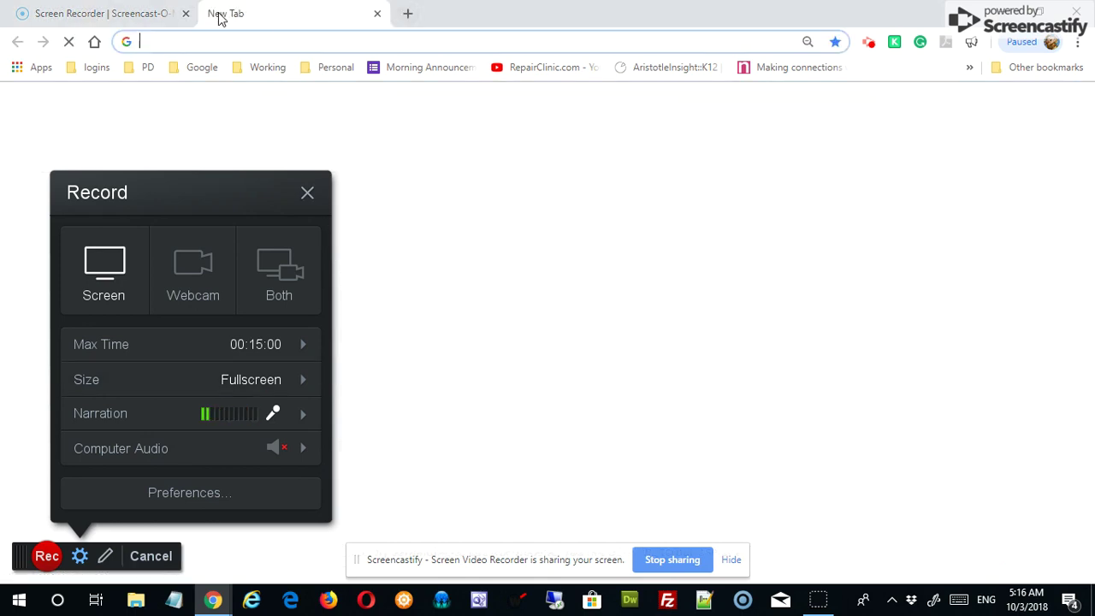
type("google.c")
key("Return")
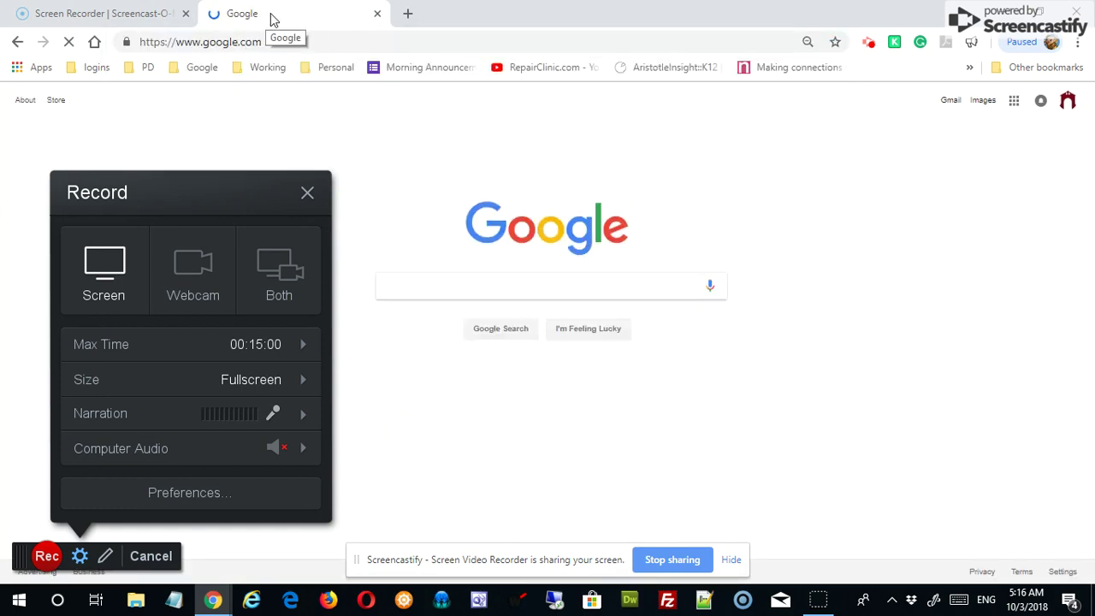
left_click_drag(268, 19, 365, 153)
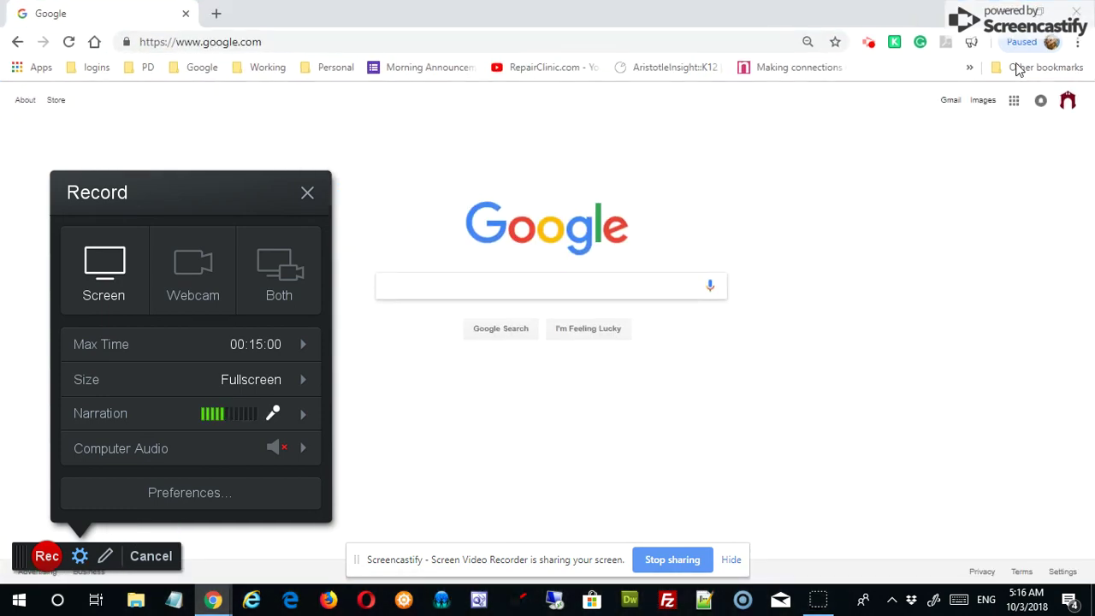
left_click(1034, 13)
left_click_drag(599, 137, 706, 38)
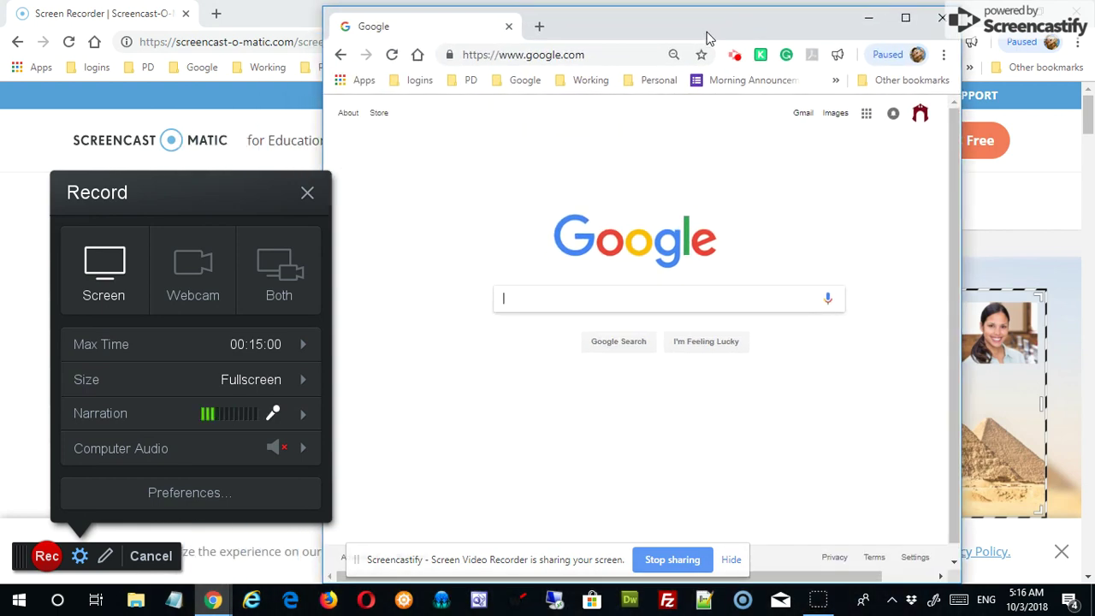
Step: Review the recording size options with the separate Google window open, and close that window
left_click(299, 383)
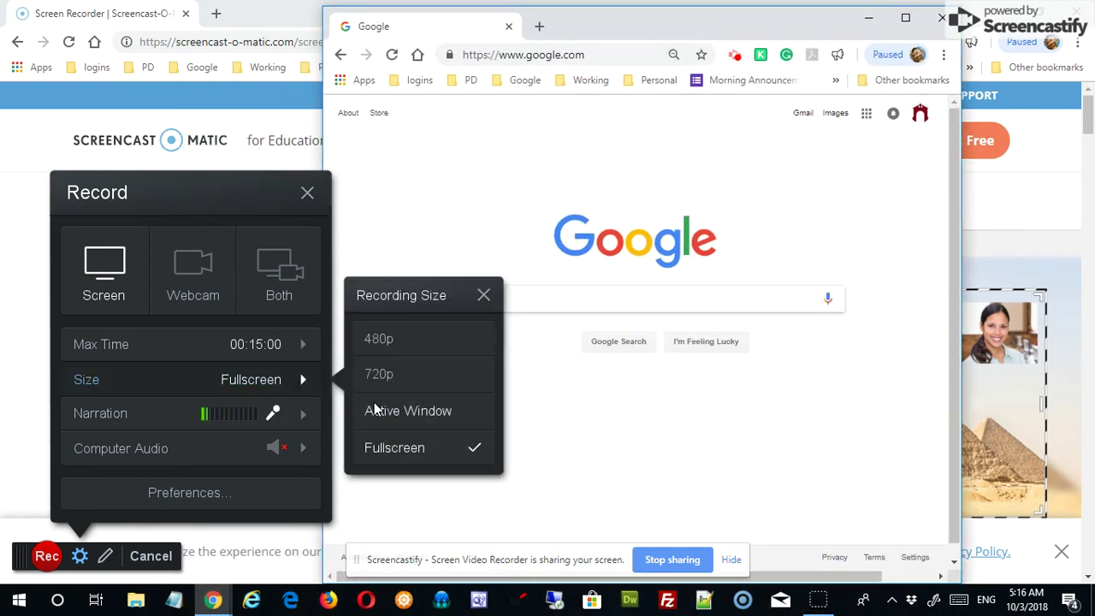
left_click(466, 477)
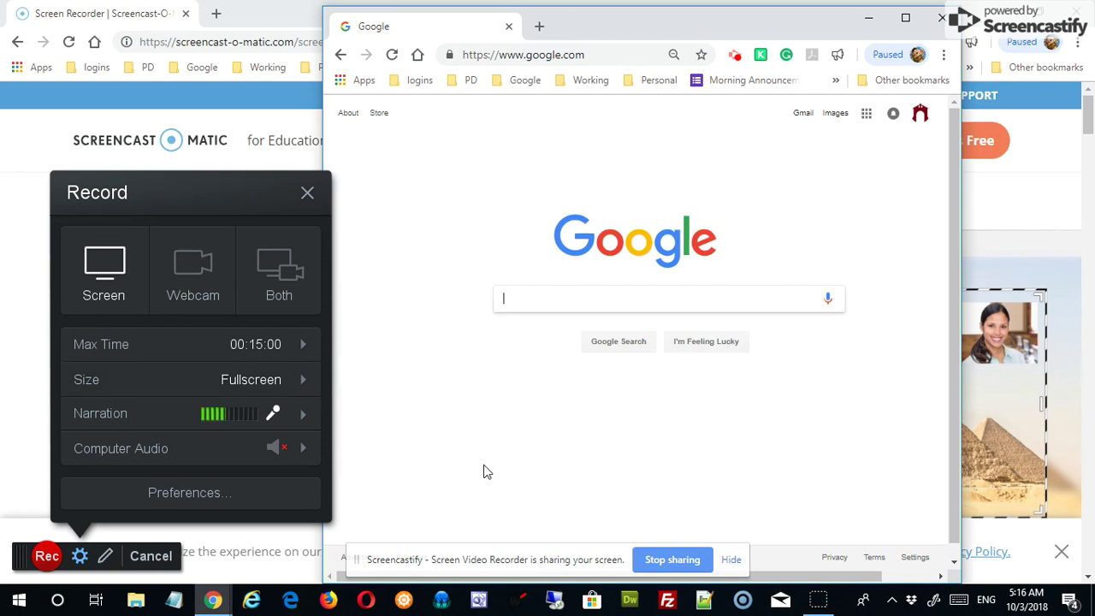
left_click(301, 381)
left_click(569, 255)
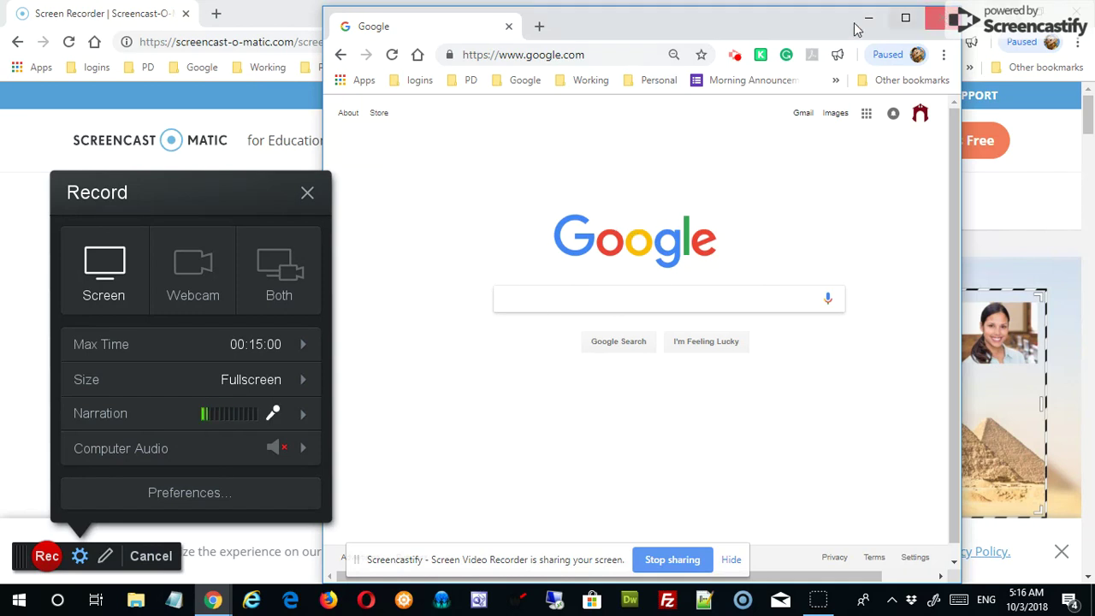
left_click(942, 18)
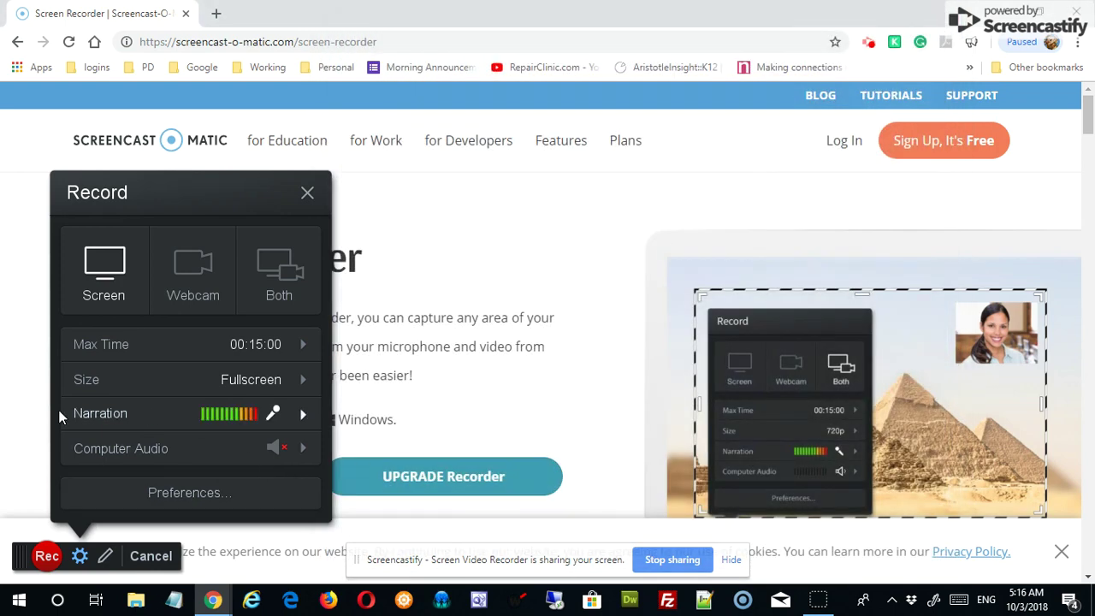
Step: Select the Logitech USB headset as the narration microphone, and auto-adjust its volume
left_click(304, 413)
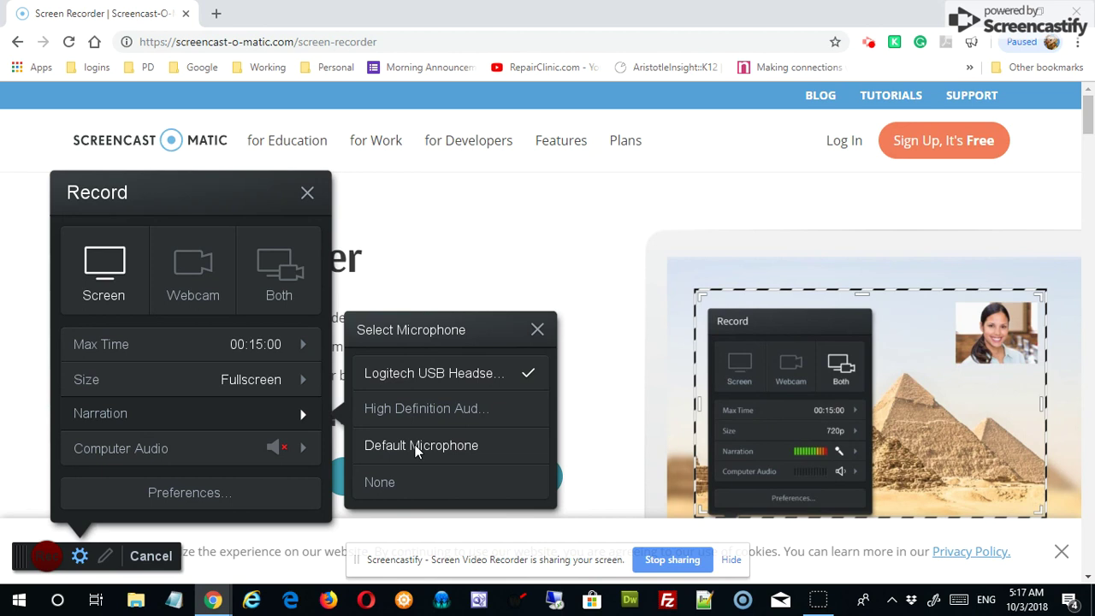
left_click(432, 375)
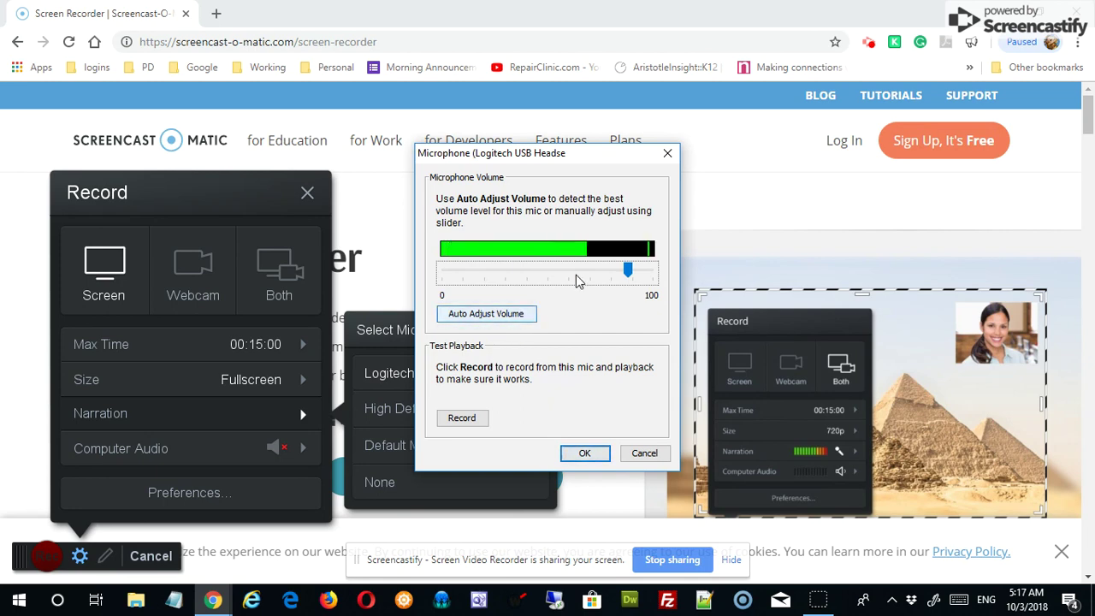
left_click(490, 315)
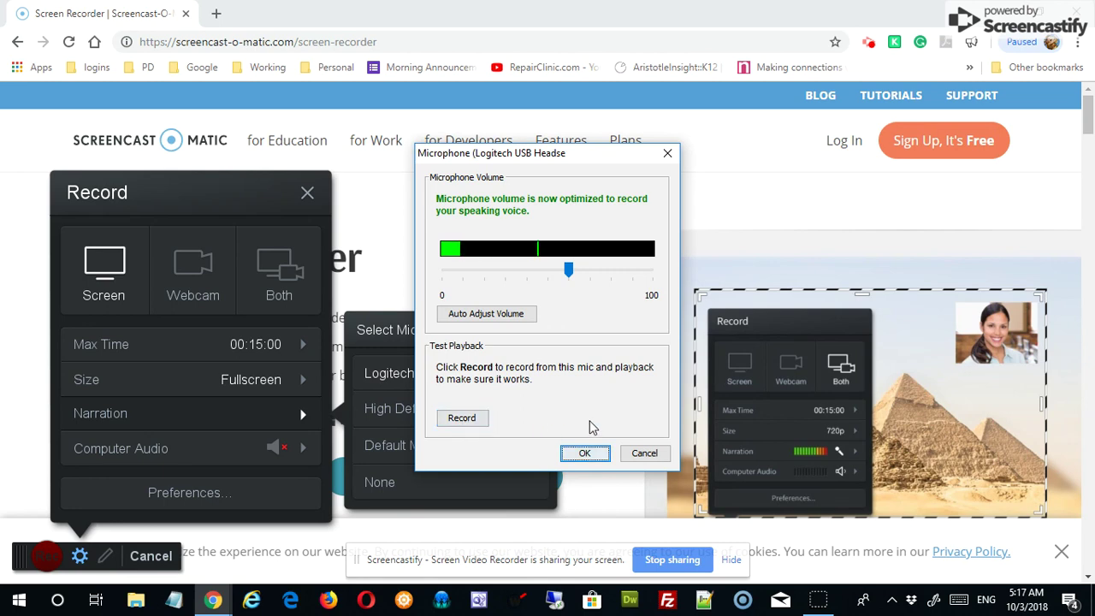
left_click(589, 453)
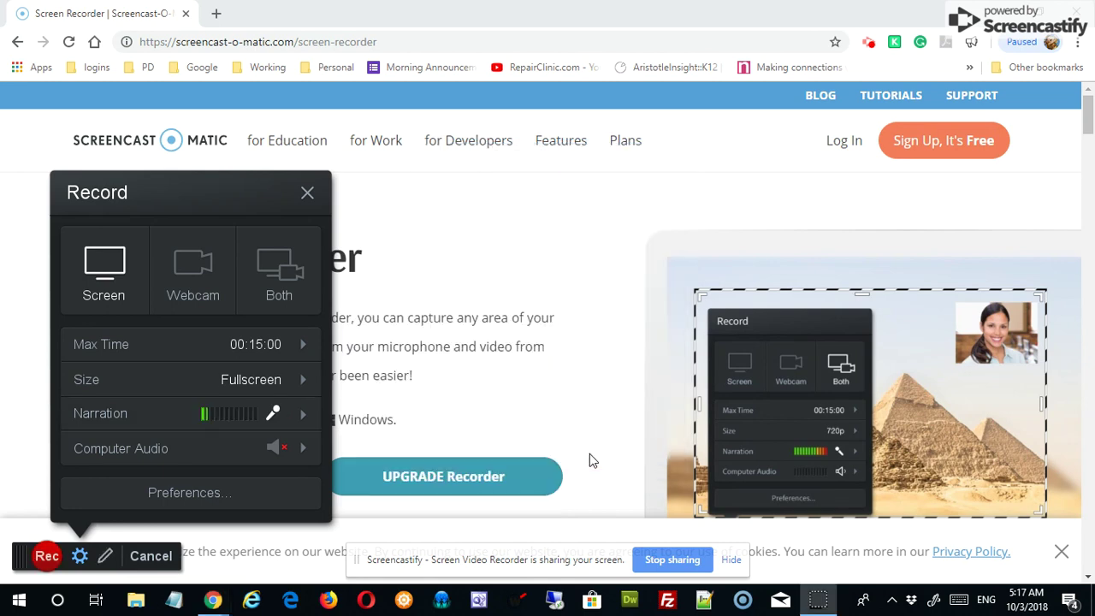
Step: Try to enable recording of computer sounds, and set the option back to No
left_click(149, 451)
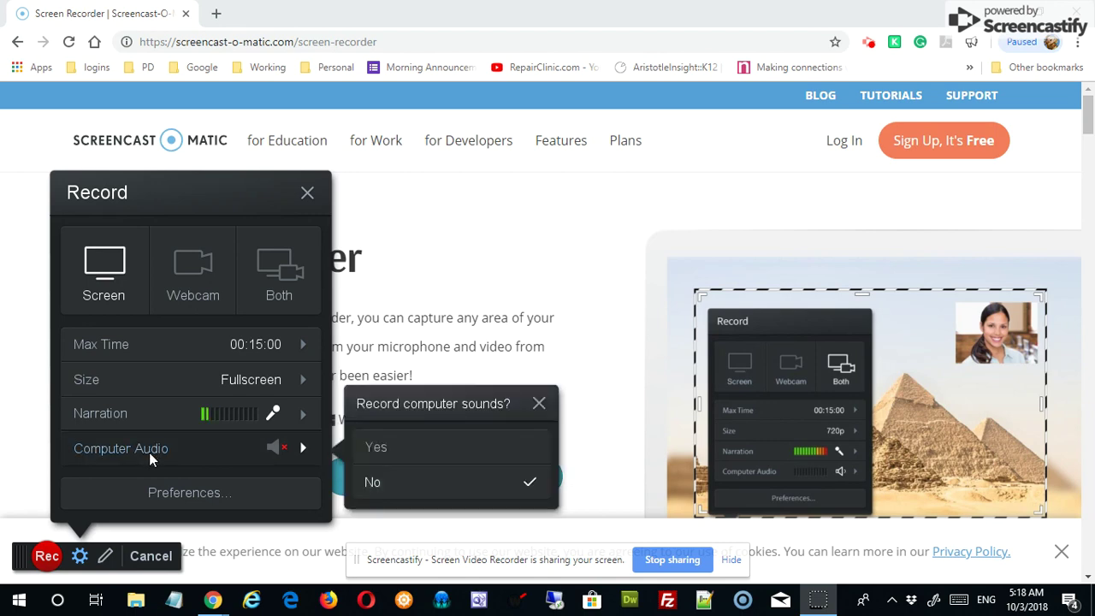
left_click(440, 441)
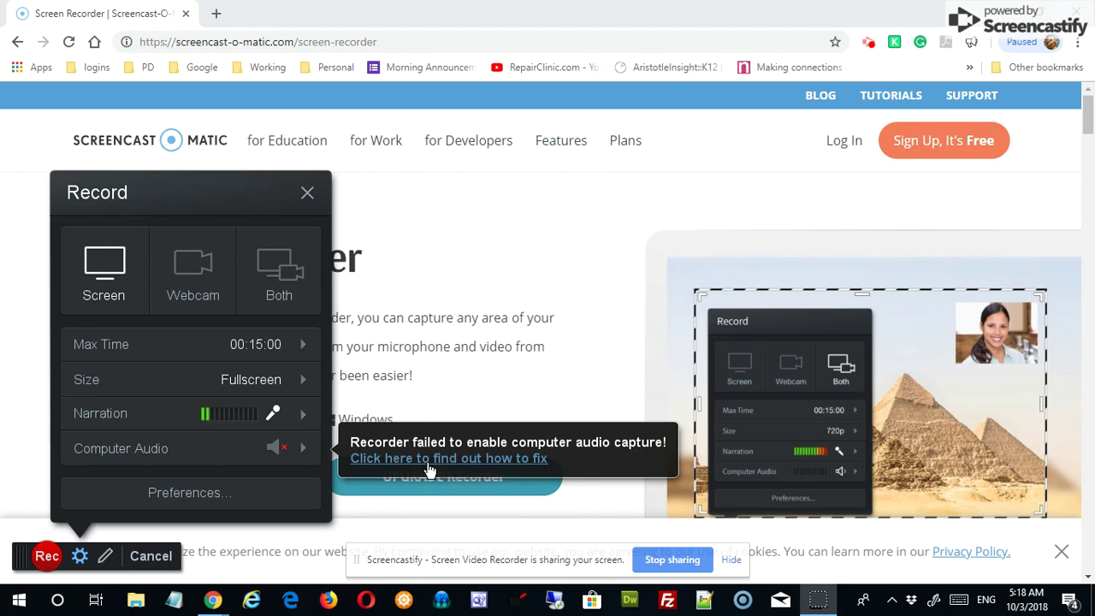
left_click(161, 451)
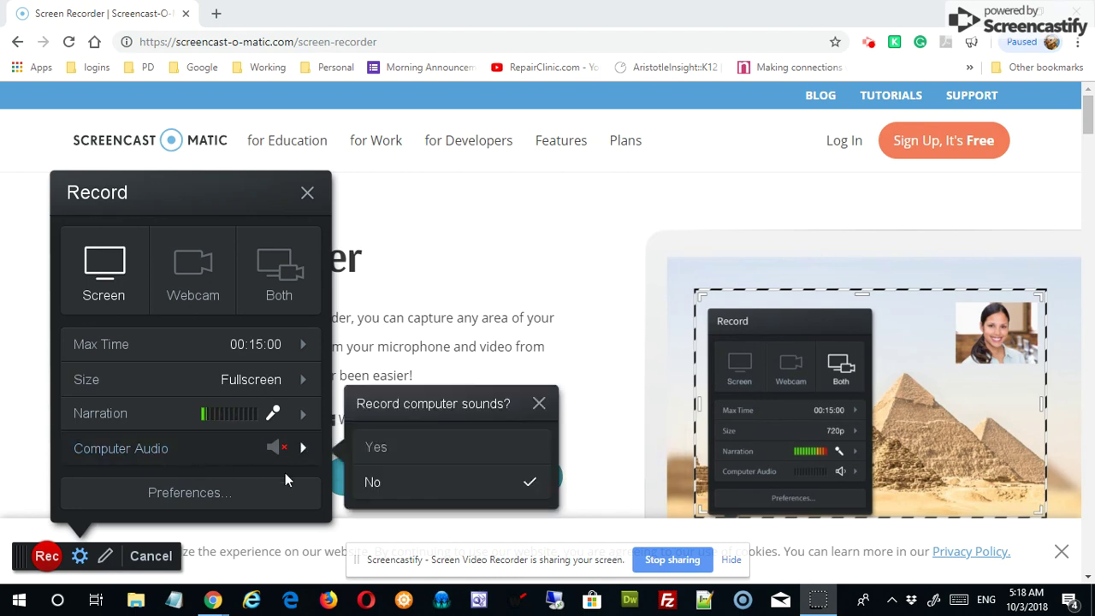
left_click(428, 486)
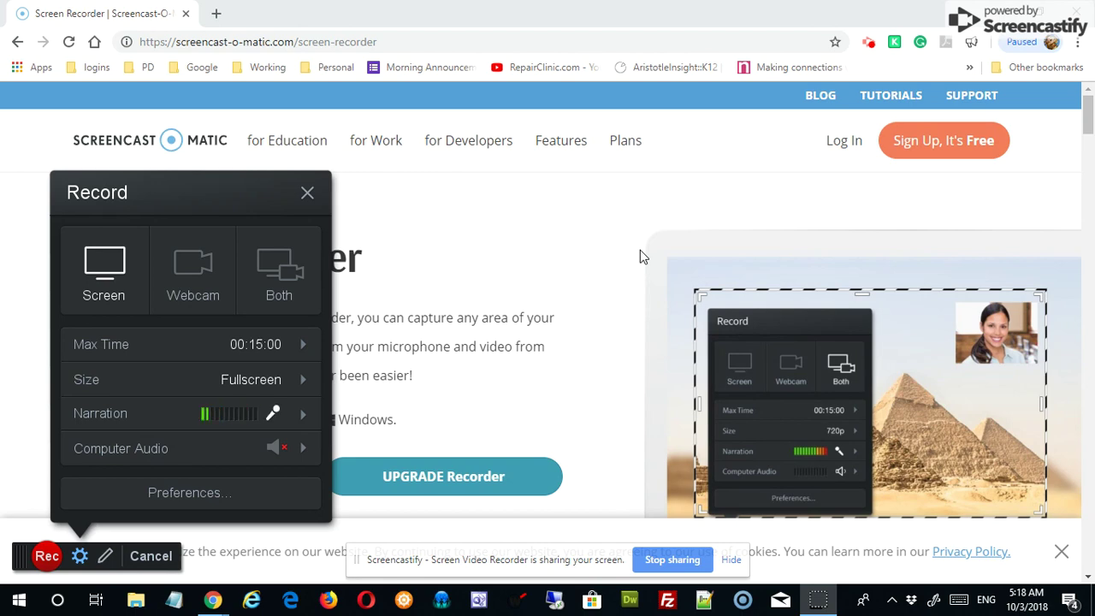
Step: Open the recorder preferences, and review the available Pause Hotkey options
left_click(223, 494)
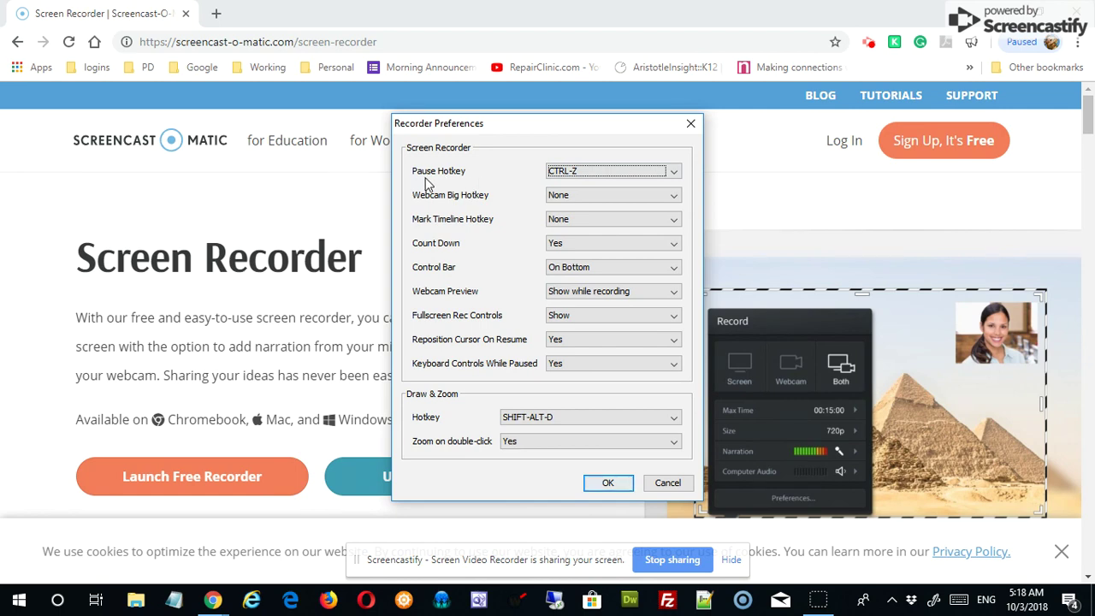
left_click(674, 173)
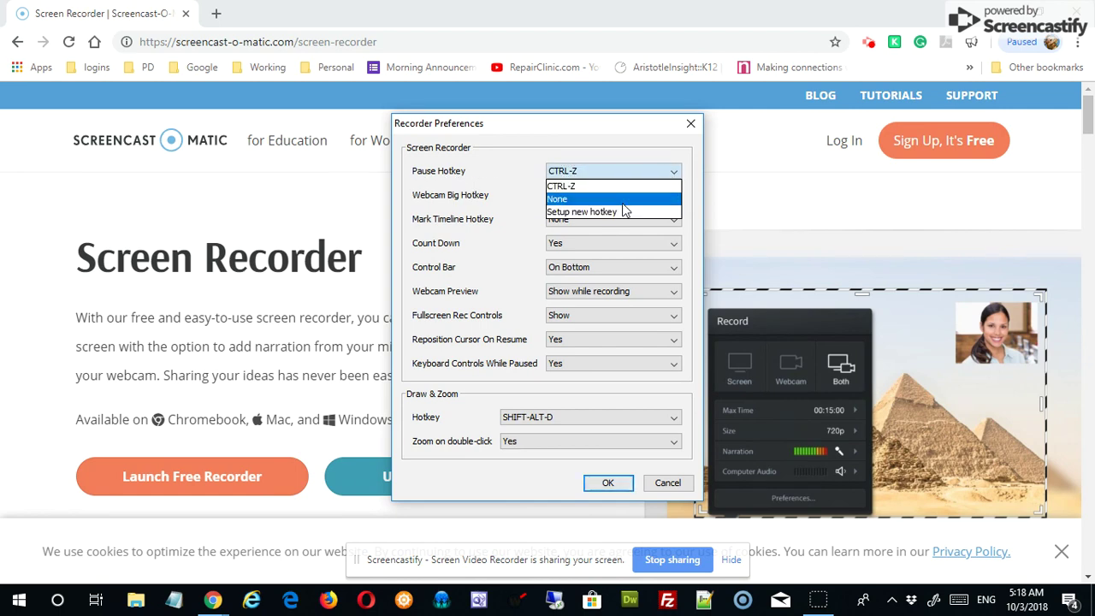
left_click(613, 134)
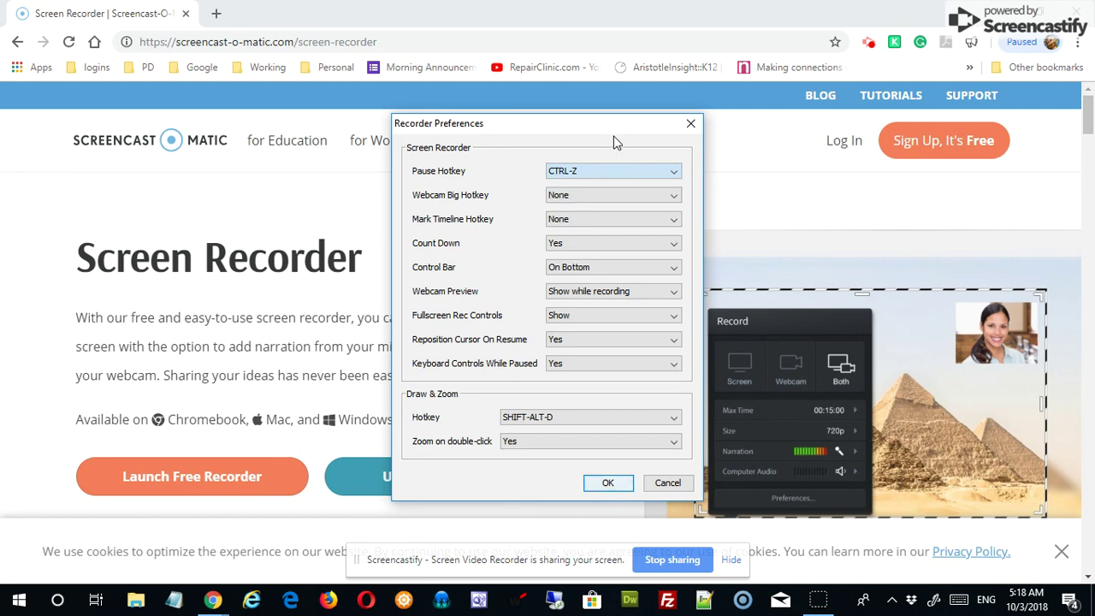
Step: Review the Webcam Big Hotkey and Count Down options, and accept the recorder preferences
left_click(614, 199)
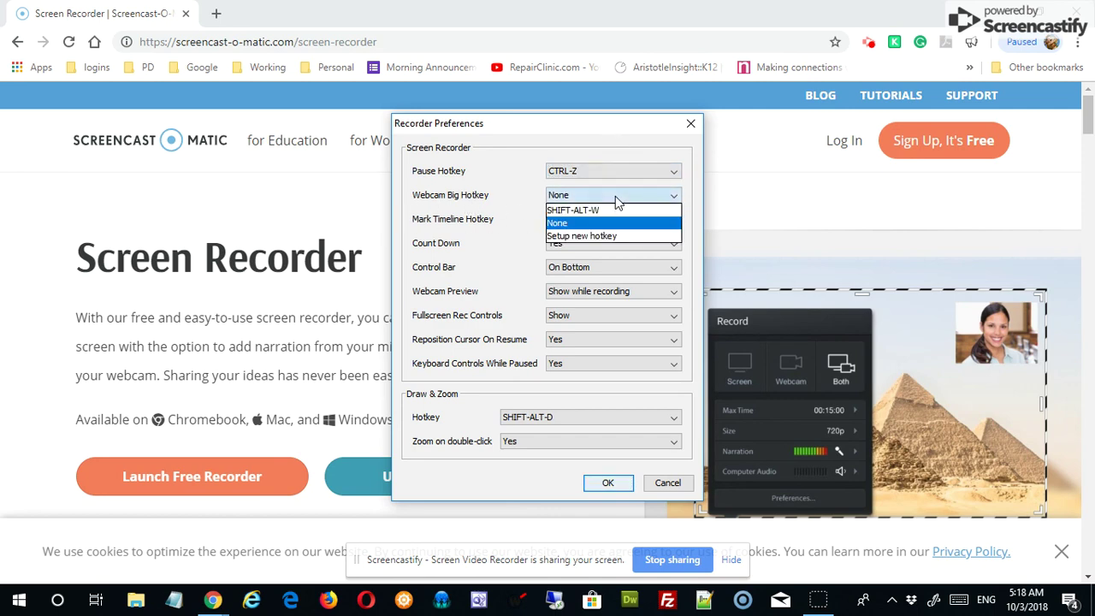
left_click(456, 204)
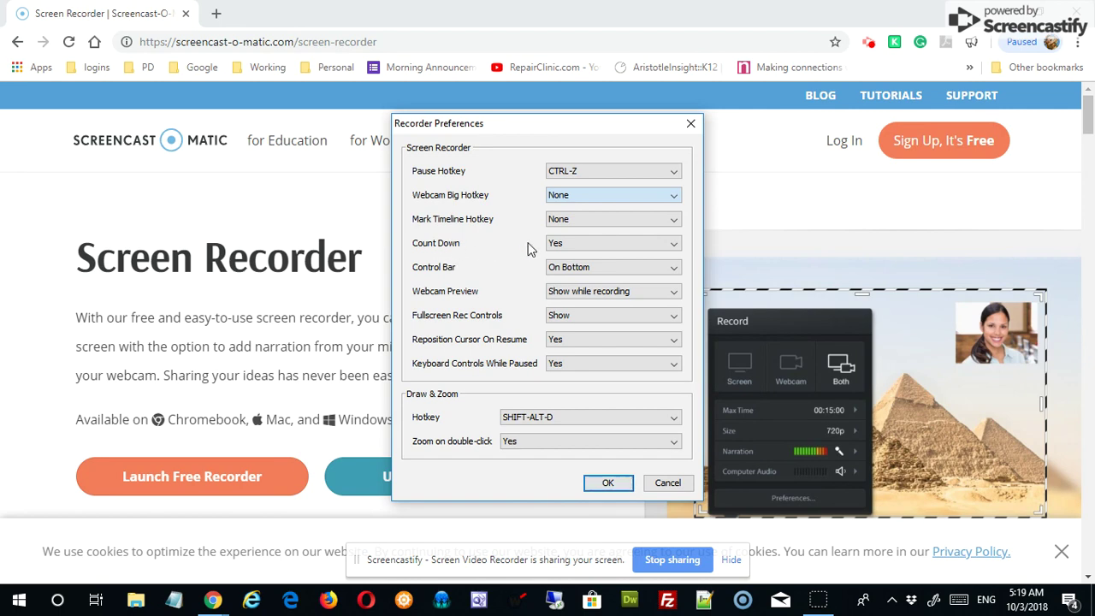
left_click(576, 244)
left_click(575, 243)
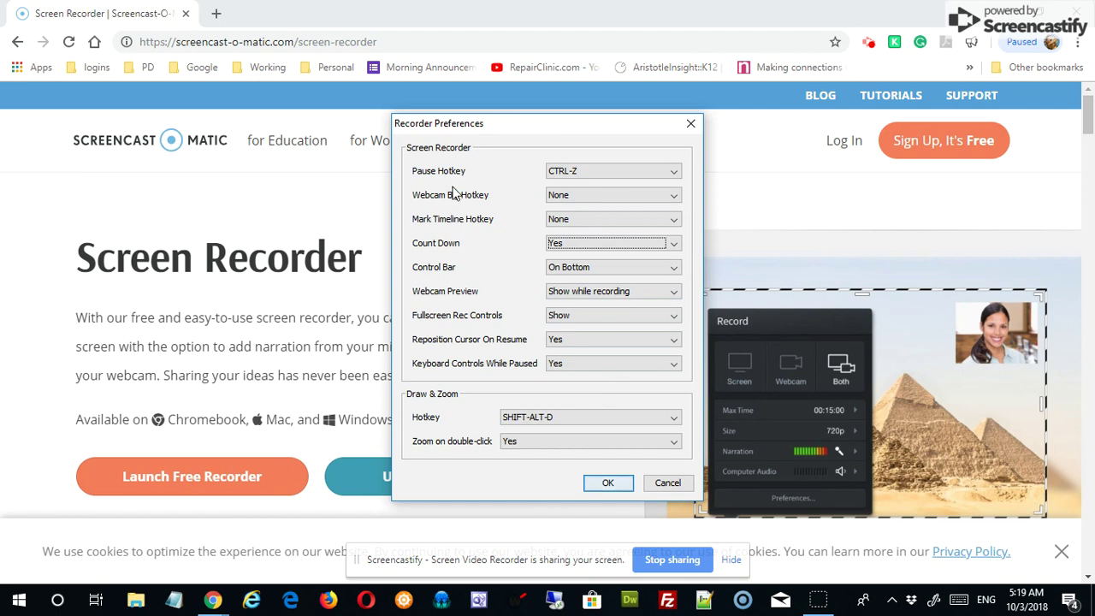
left_click(607, 484)
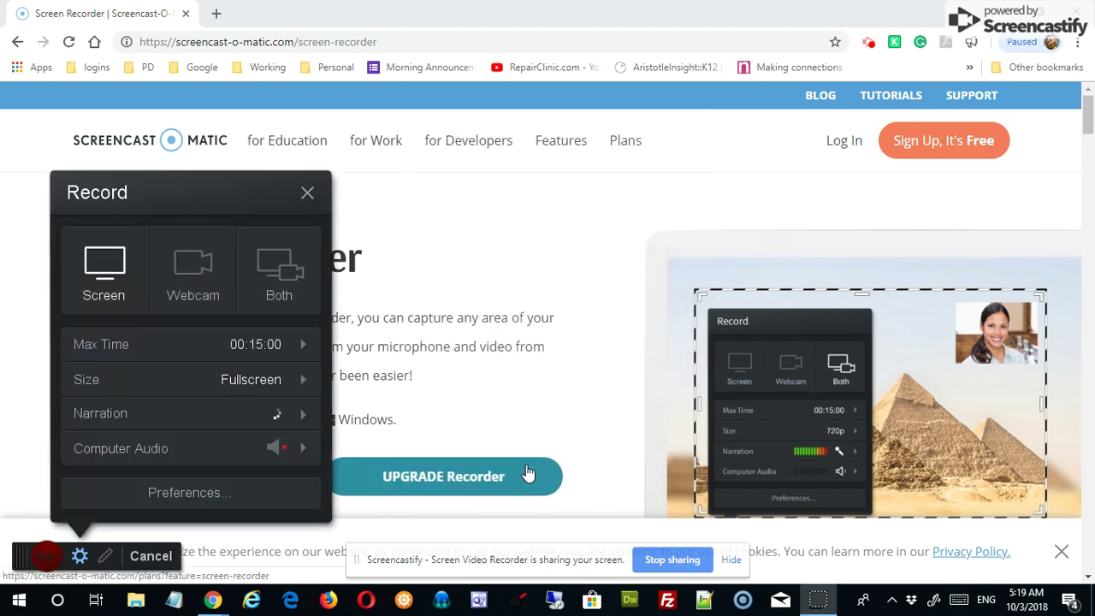
Step: Toggle the recording settings from the recorder's control bar, and close them to leave only the control bar
left_click(79, 561)
left_click(80, 556)
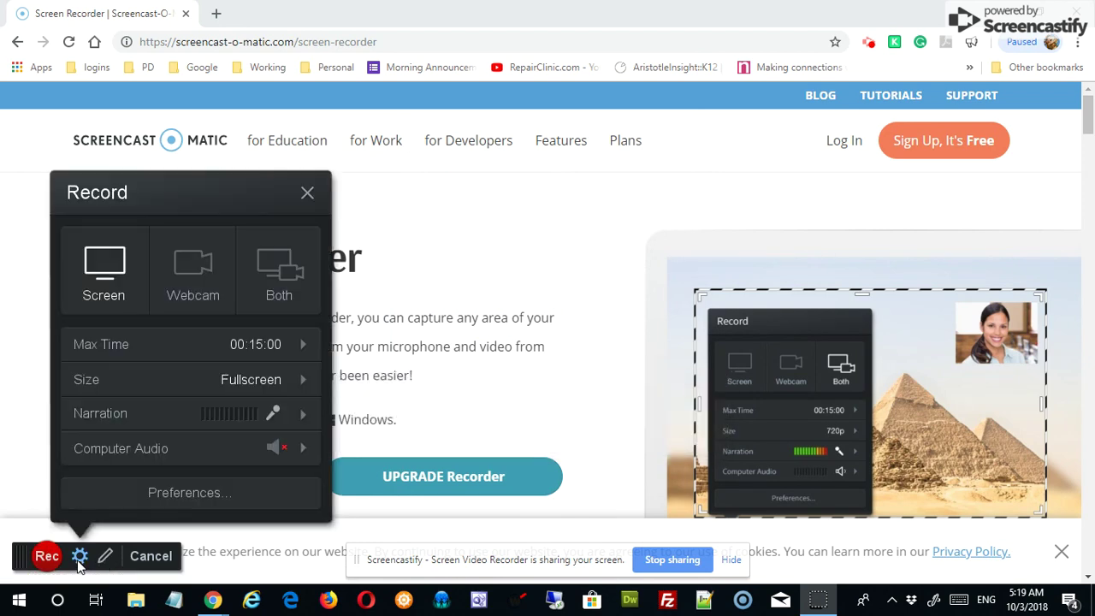
left_click(80, 557)
left_click(79, 557)
left_click(307, 192)
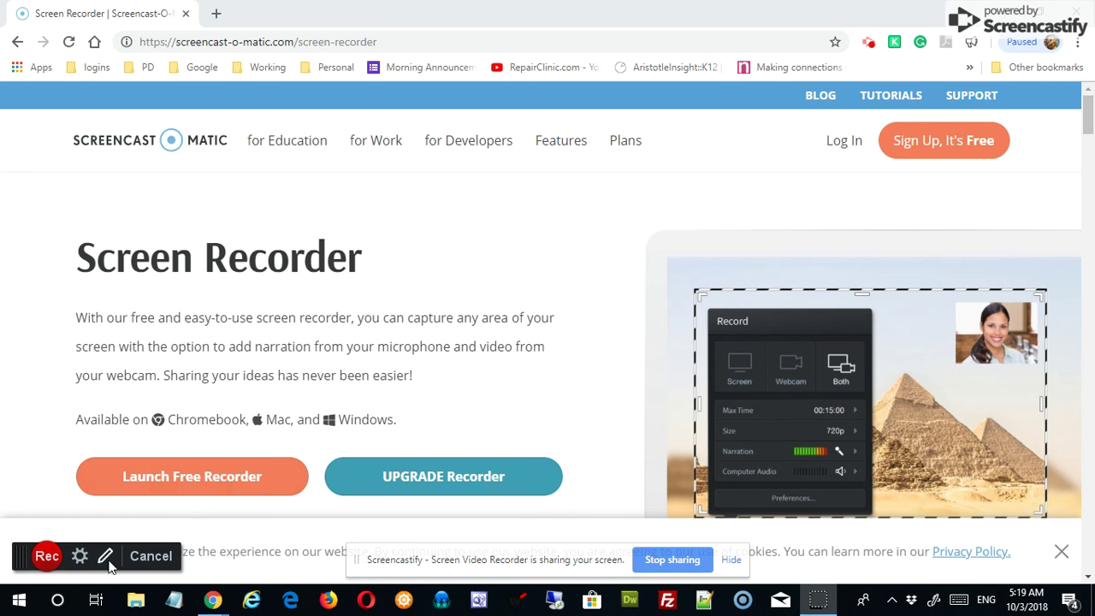
Step: Start and pause the screen recording, and bring up the Draw & Zoom tools
mouse_move(109, 565)
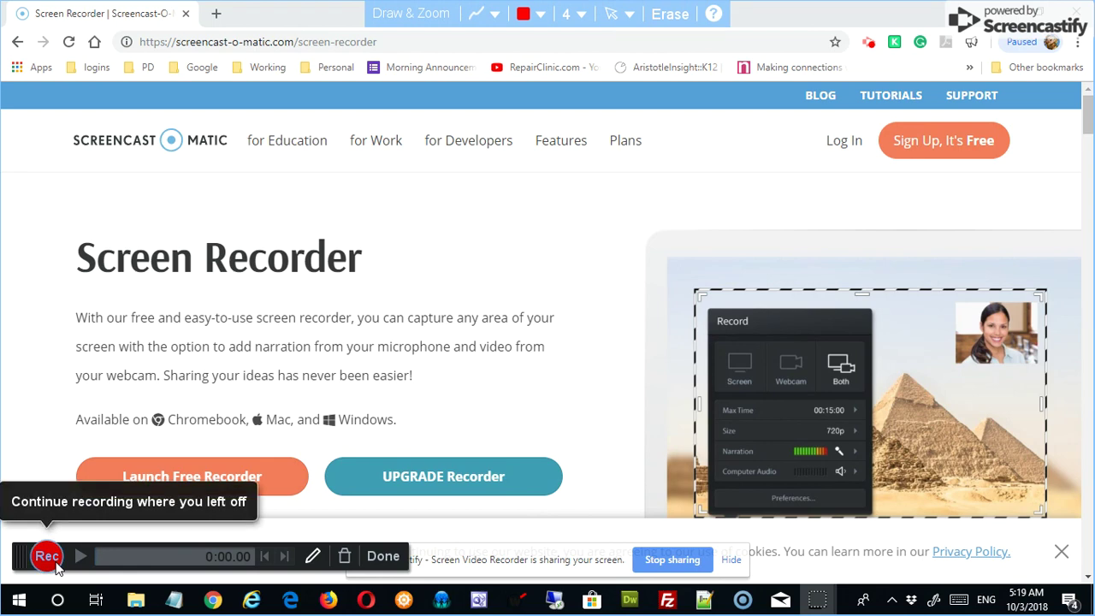
left_click(55, 567)
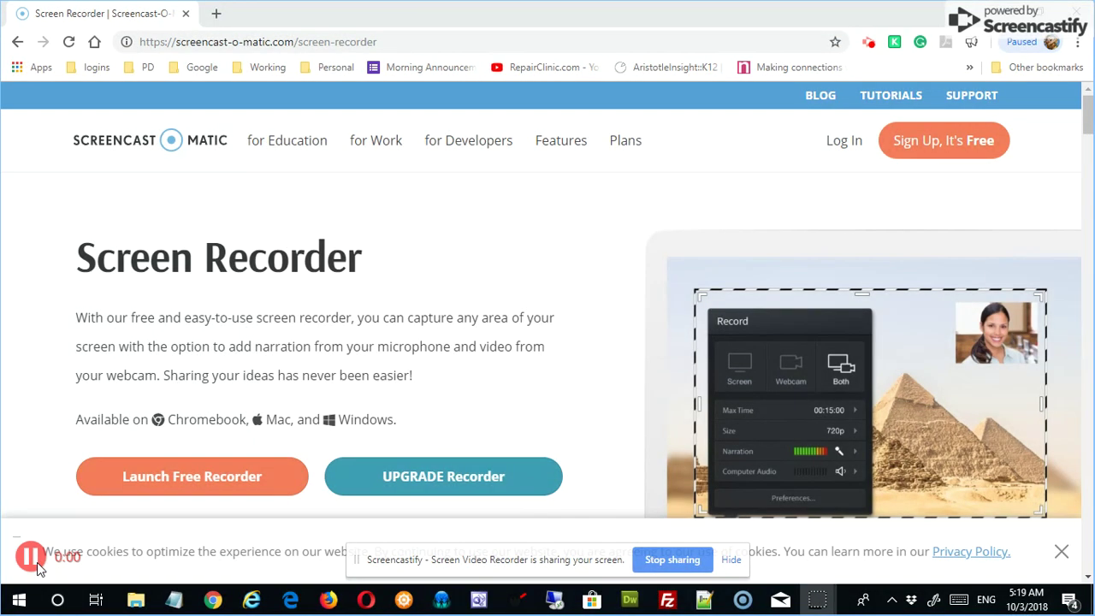
left_click(37, 562)
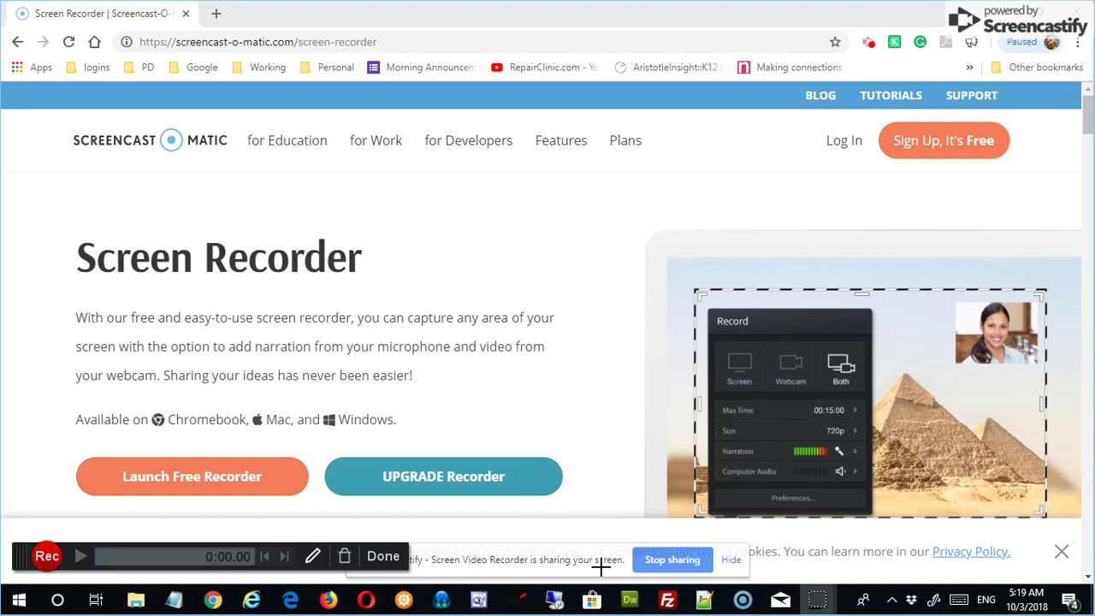
key("alt+t")
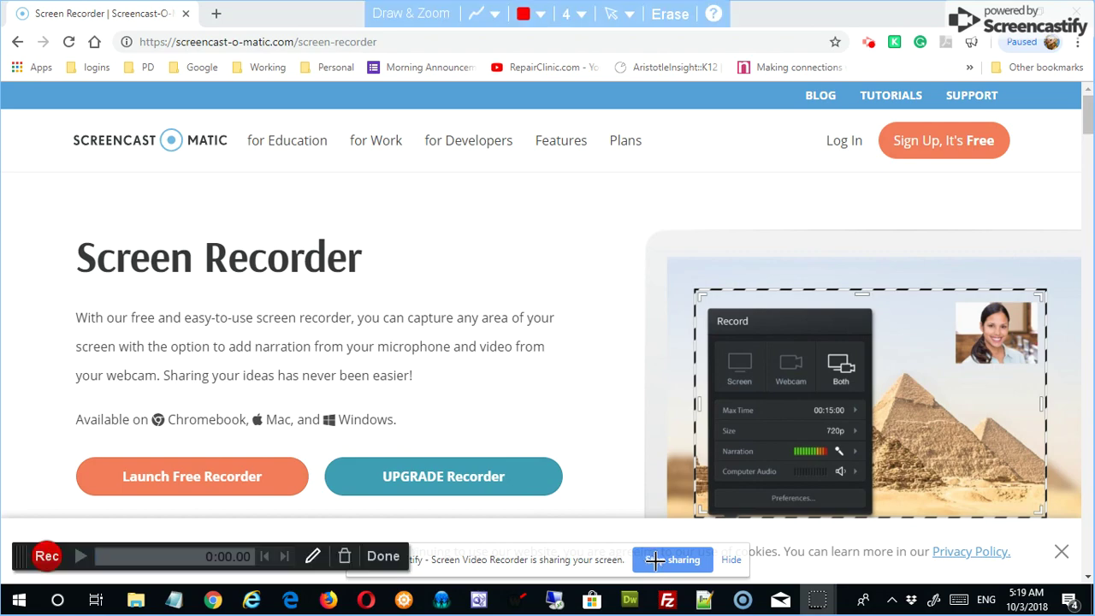